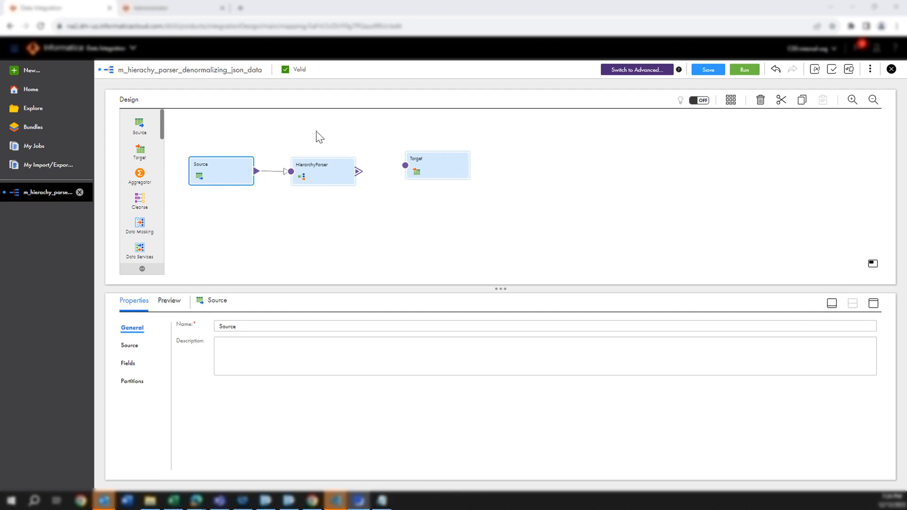
Start a new Hierarchical Schema component asset, then discard it without saving.
left_click(52, 73)
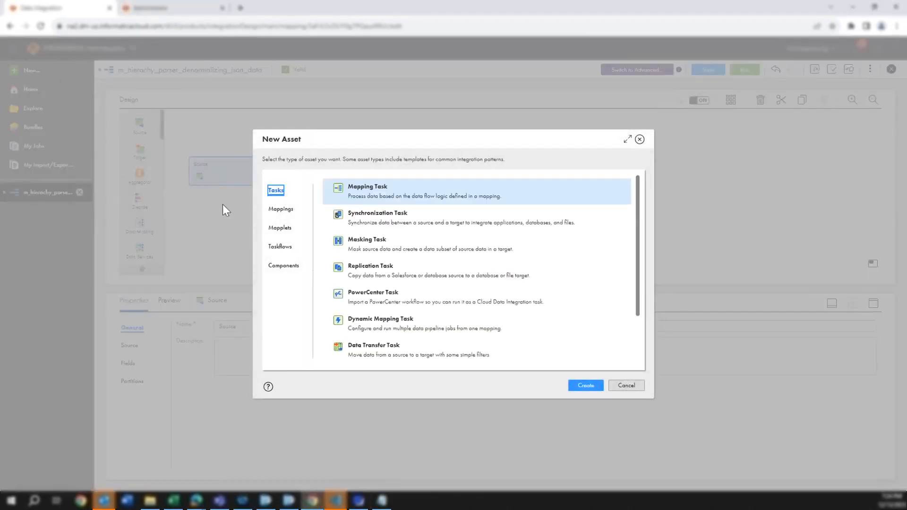
left_click(282, 267)
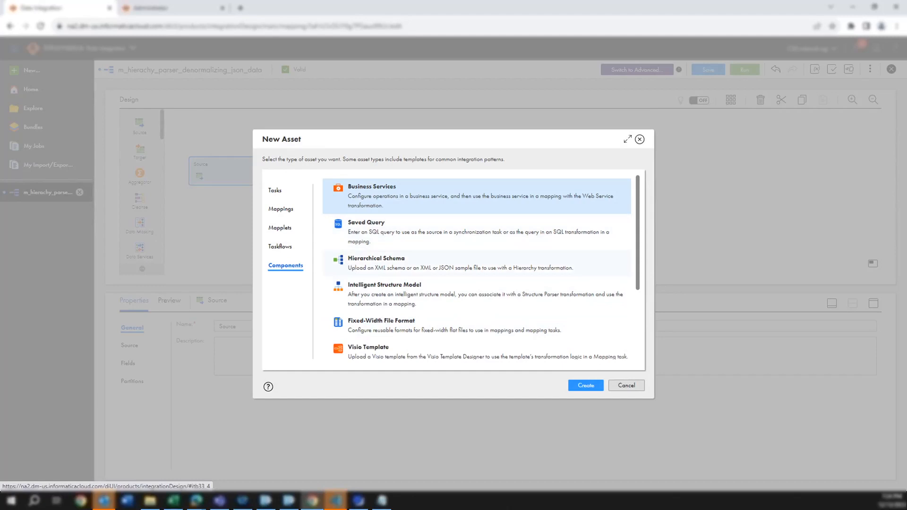
left_click(369, 263)
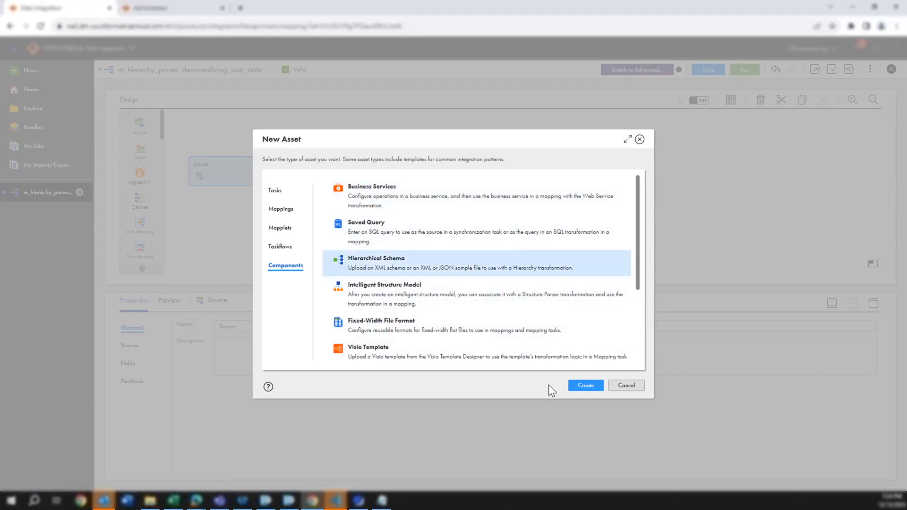
left_click(586, 386)
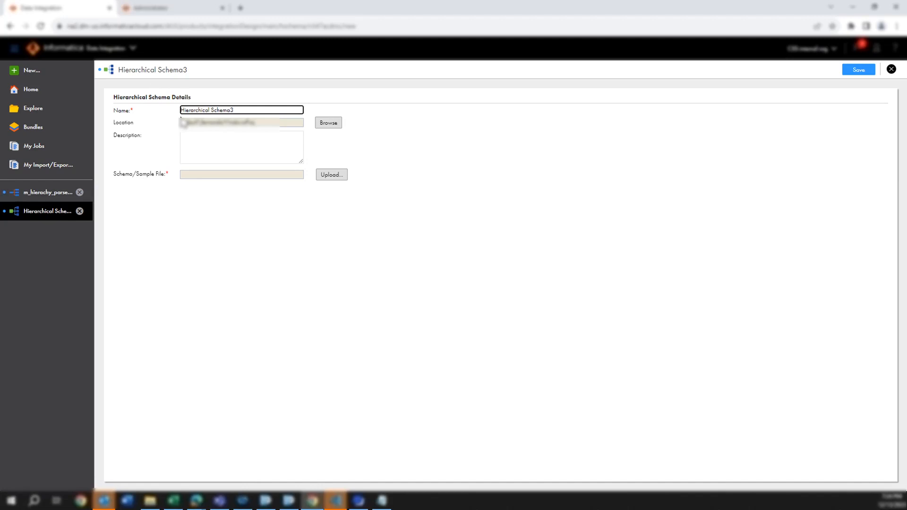
left_click(79, 211)
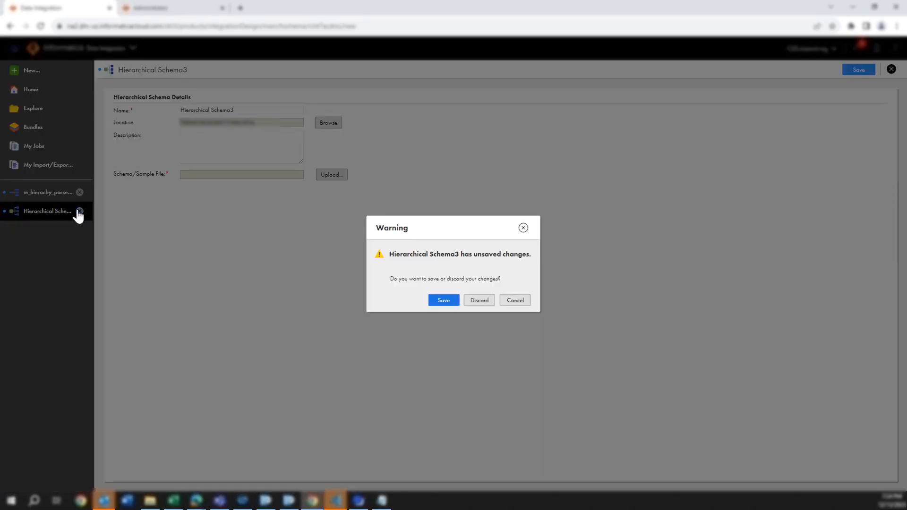
left_click(483, 299)
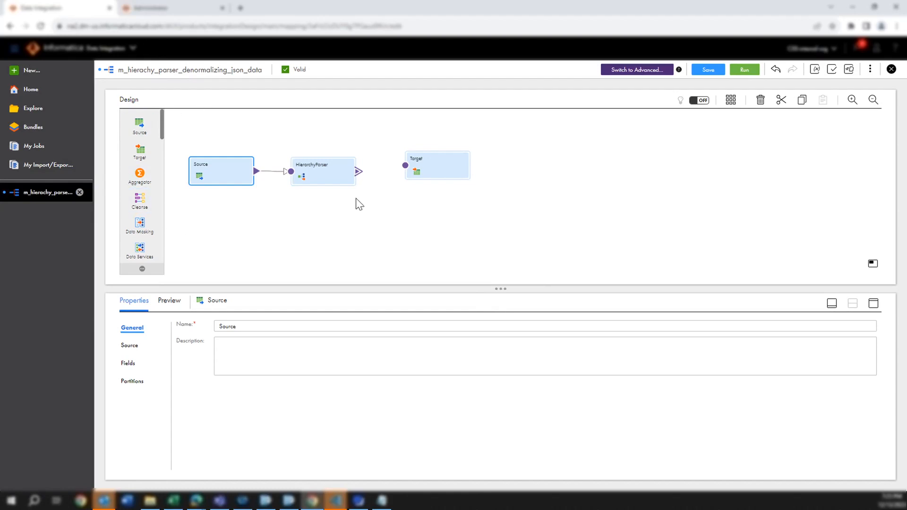
Examine the Source transformation's connection, source type and object settings.
left_click(334, 180)
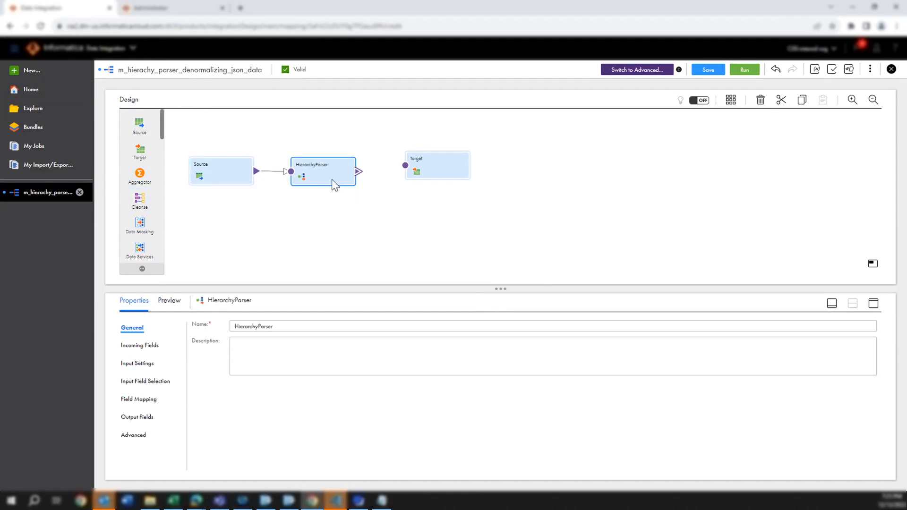
left_click(227, 180)
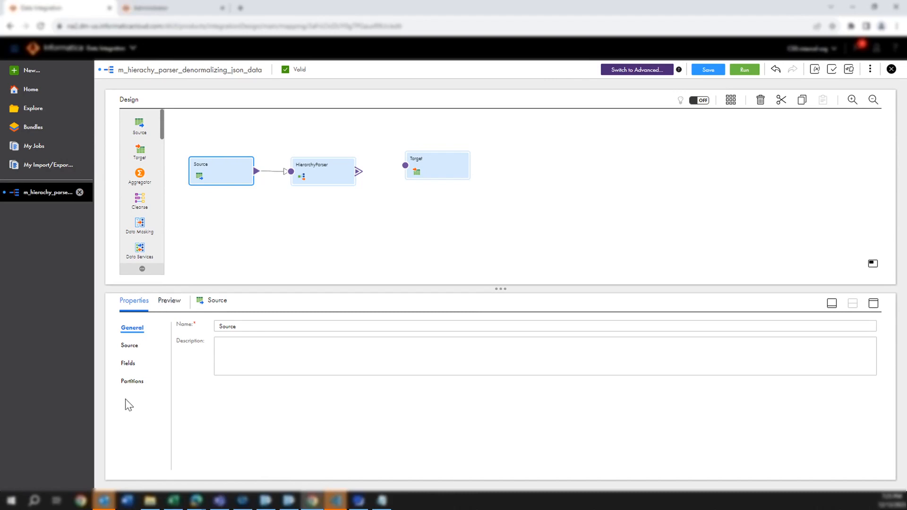
left_click(130, 345)
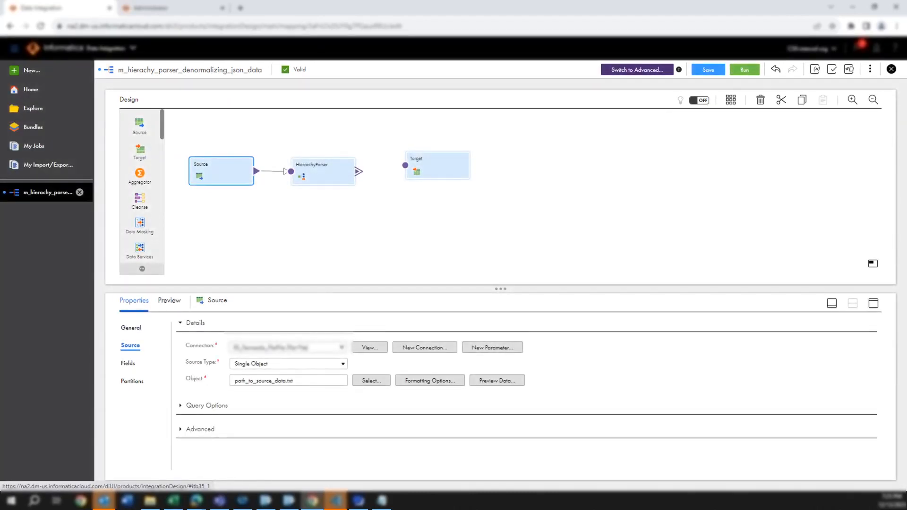
left_click_drag(299, 381, 233, 380)
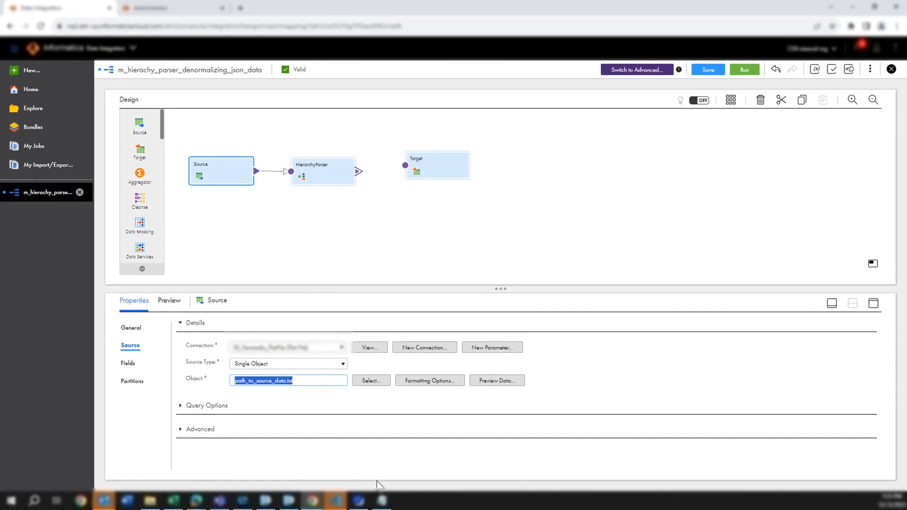
Switch to Notepad to read the JSON file path stored in path_to_source_data, then put the window away.
left_click(382, 500)
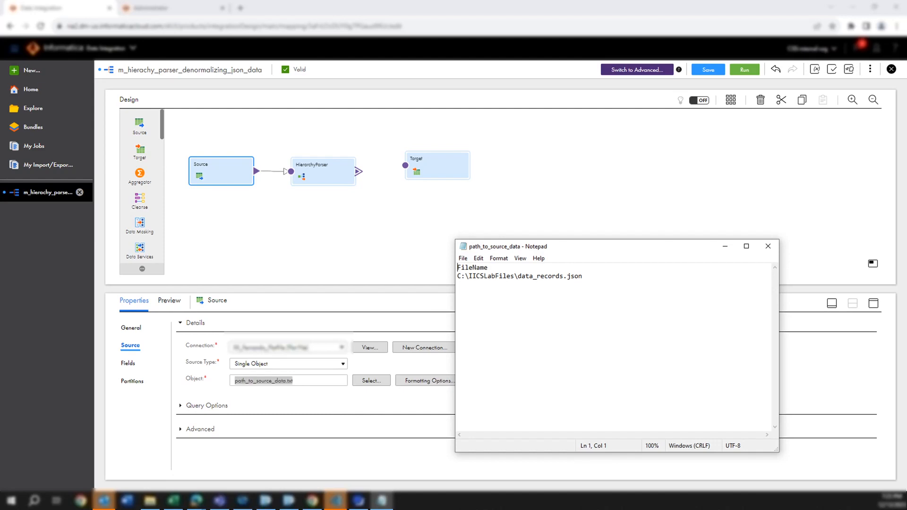
left_click_drag(457, 276, 583, 276)
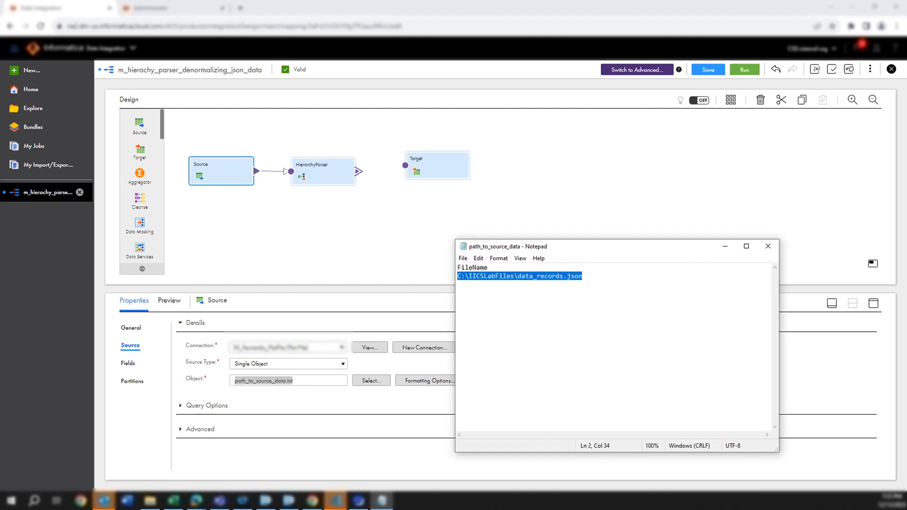
left_click(533, 277)
left_click_drag(518, 276, 583, 276)
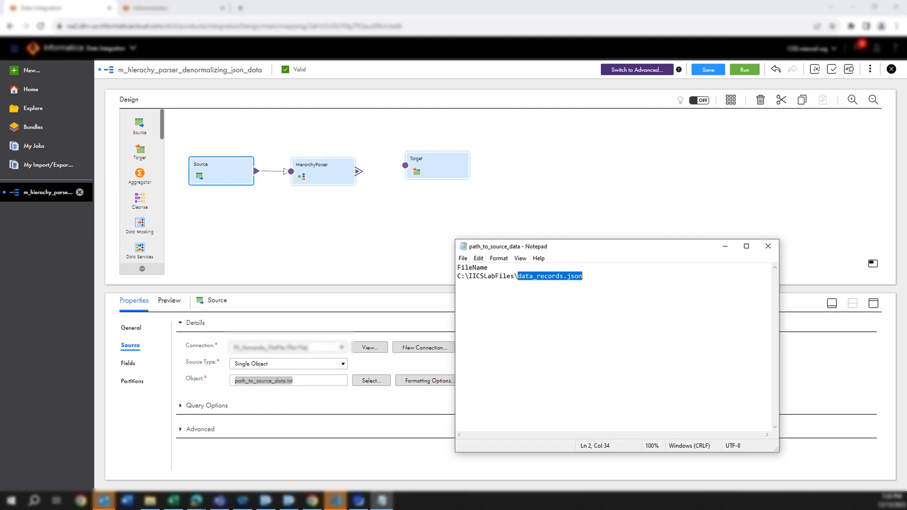
left_click(726, 247)
Review the HierarchyParser's incoming fields, input type and schema settings, and input field selection.
left_click(328, 172)
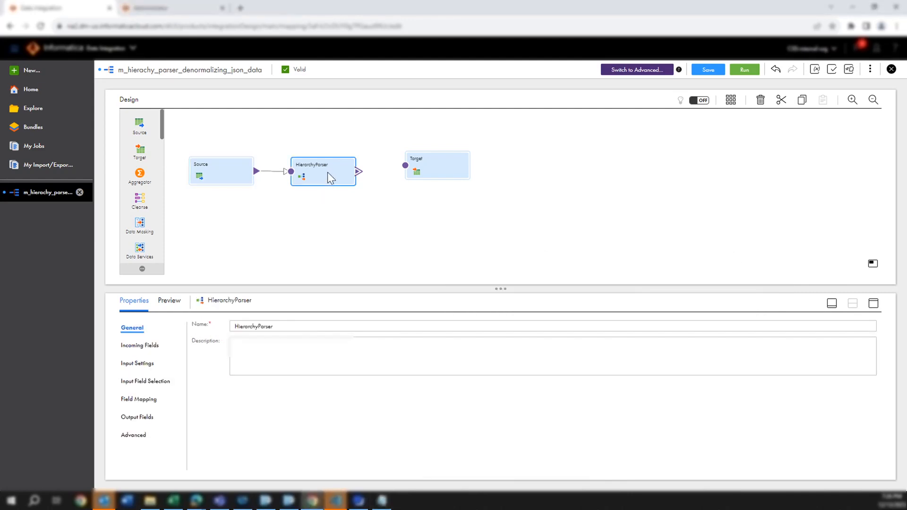
left_click(132, 358)
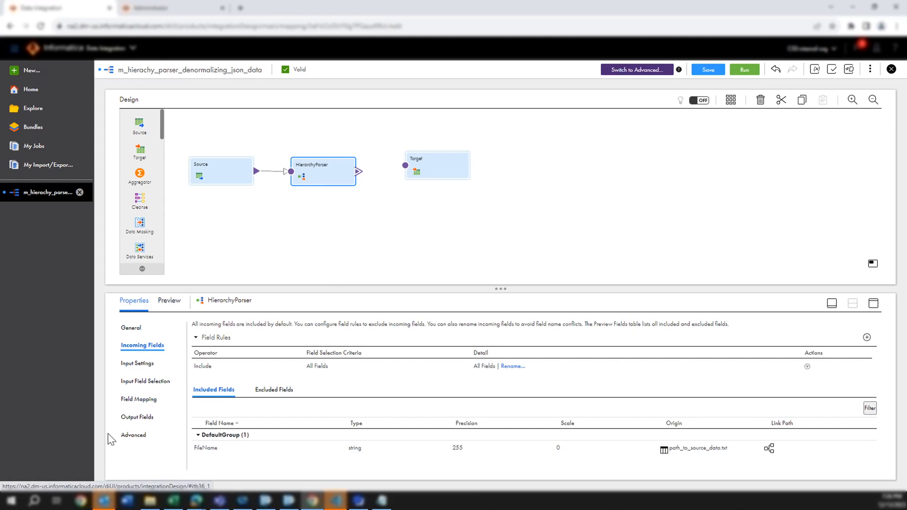
left_click(147, 370)
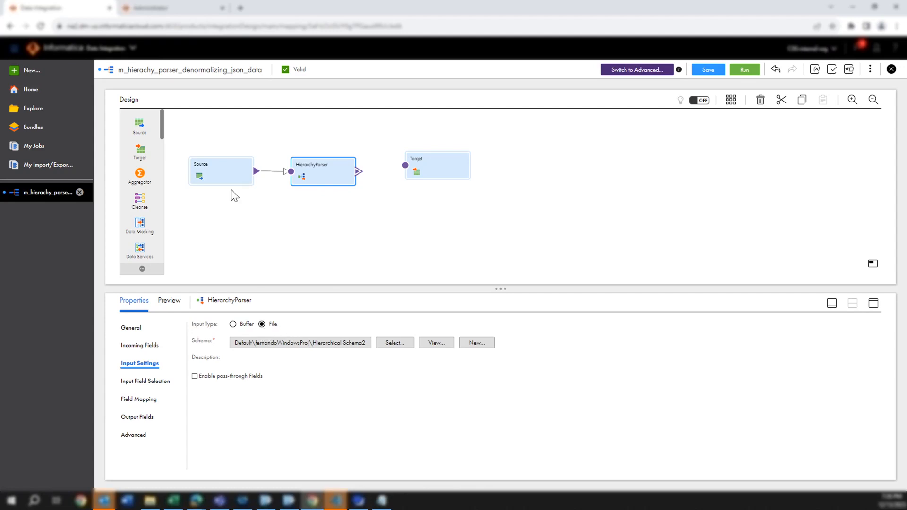
left_click(226, 176)
left_click(326, 171)
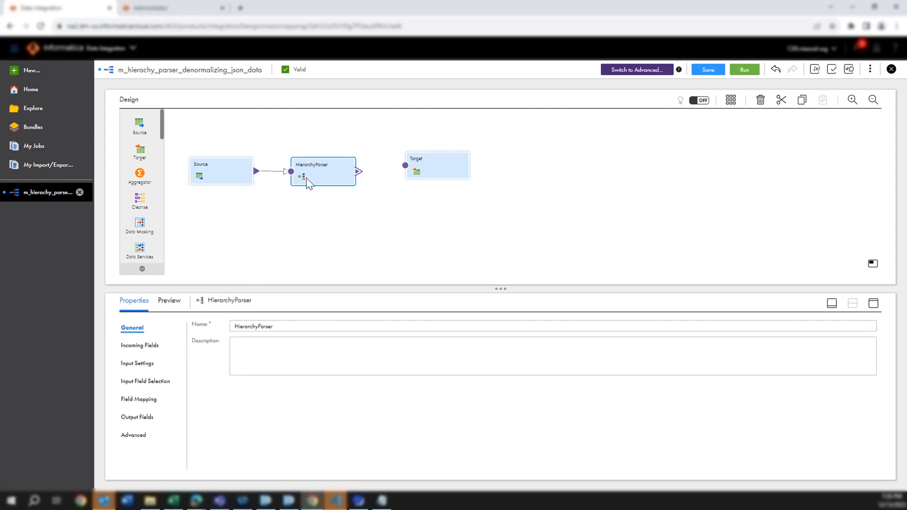
left_click(138, 363)
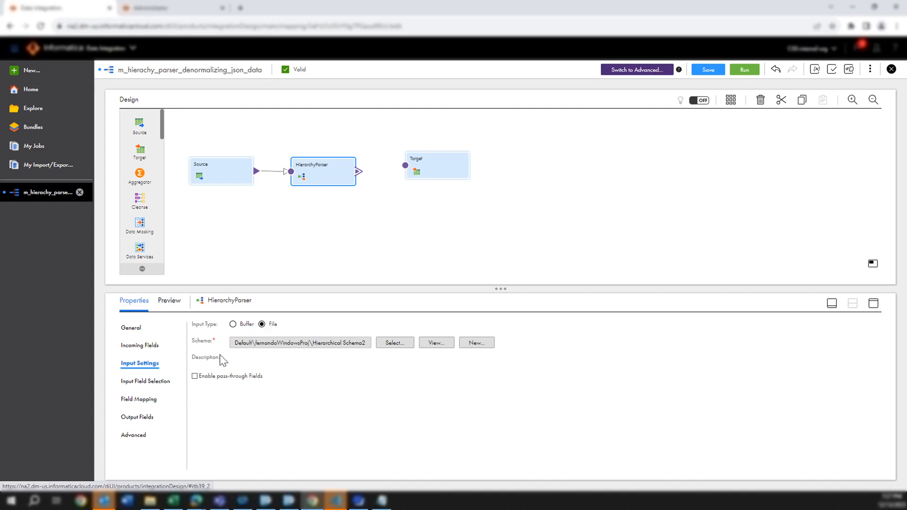
left_click(148, 388)
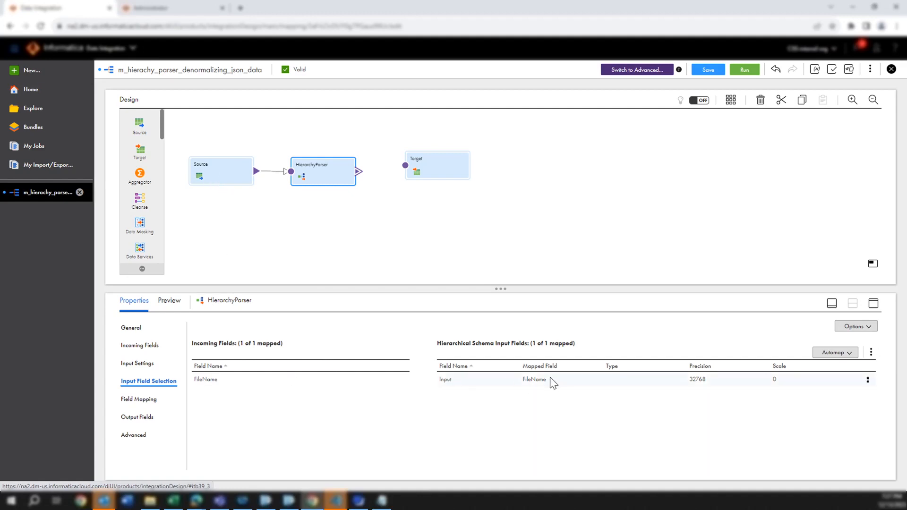
Unmap all descendants of the root element in the HierarchyParser's field mapping.
left_click(152, 404)
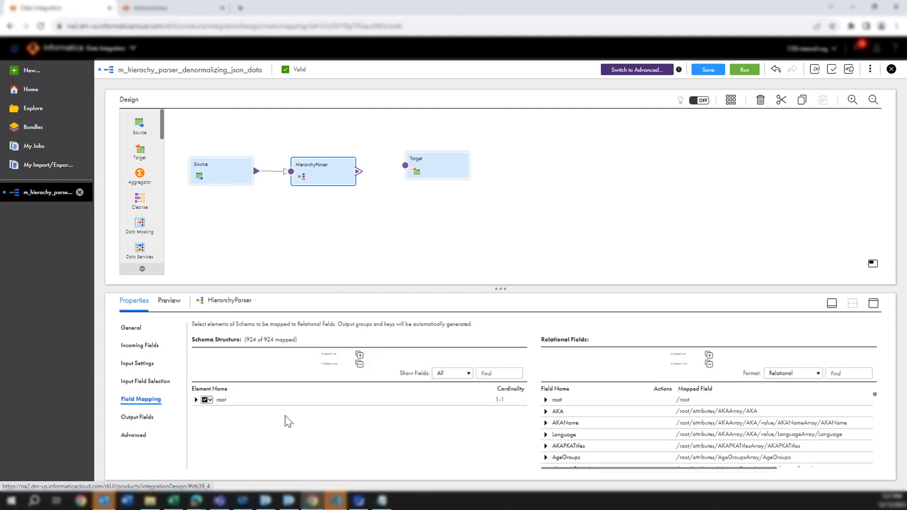
left_click(196, 401)
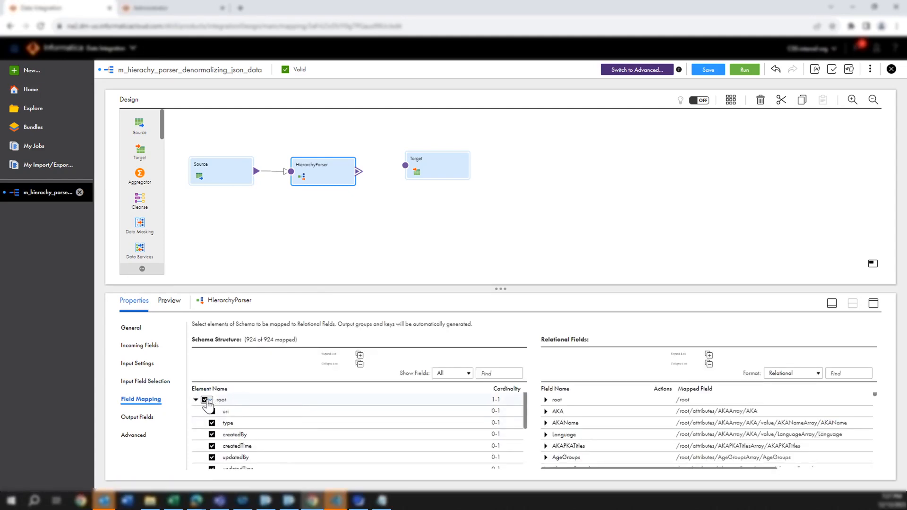
left_click(208, 403)
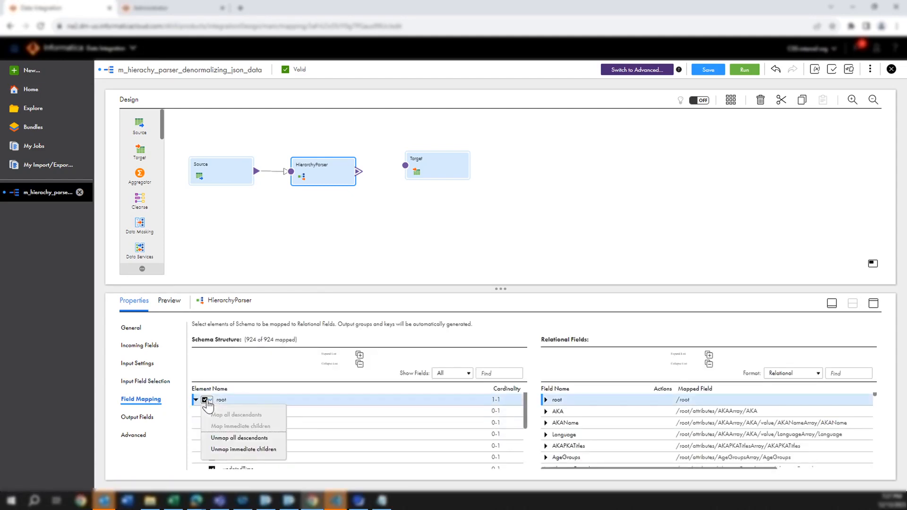
left_click(252, 438)
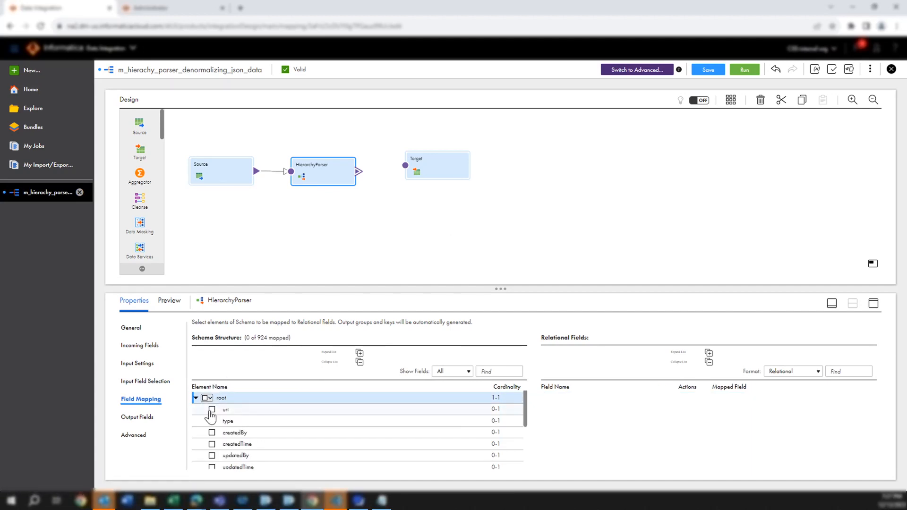
Look through the attributes element in the schema structure and map all descendants of root to relational fields.
scroll(210, 412, "down", 3)
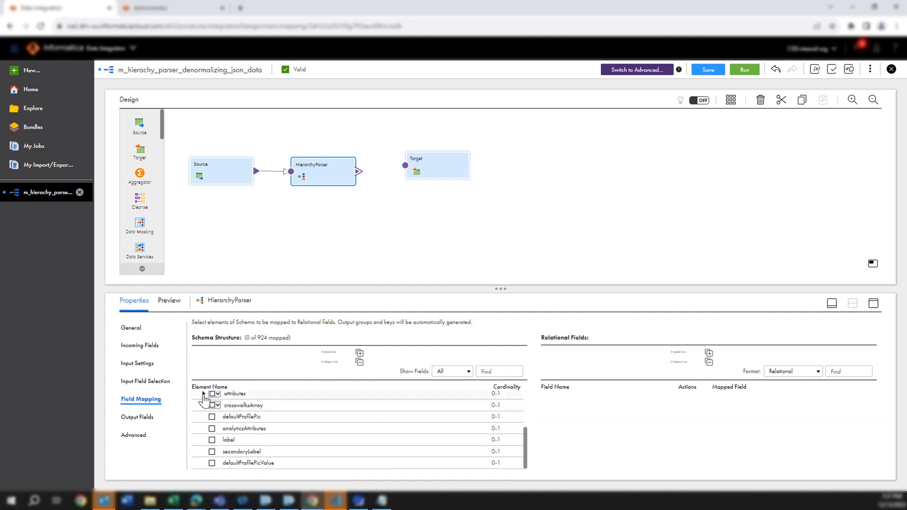
left_click(203, 394)
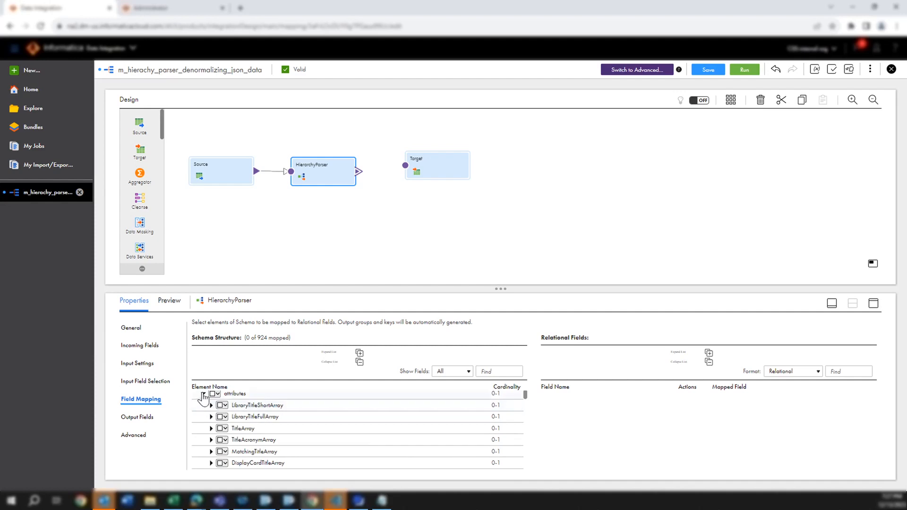
left_click(204, 394)
scroll(238, 407, "up", 5)
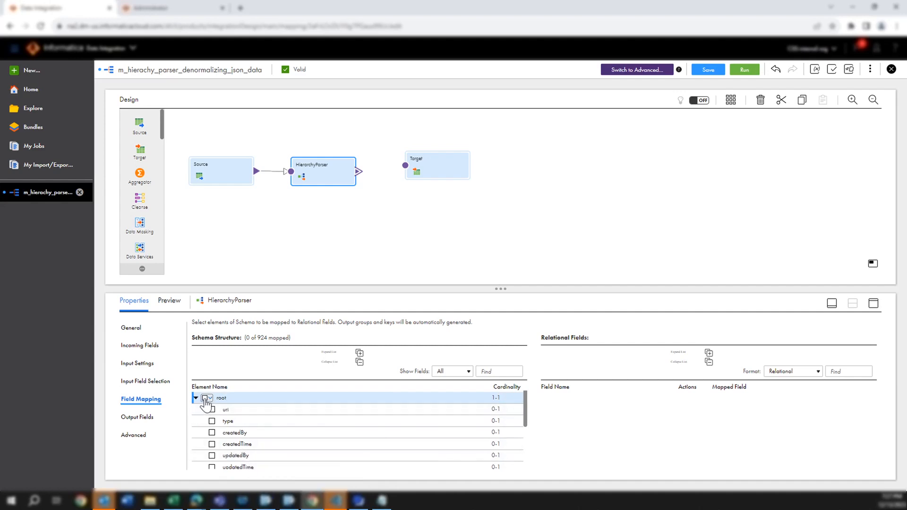
left_click(206, 400)
left_click(234, 413)
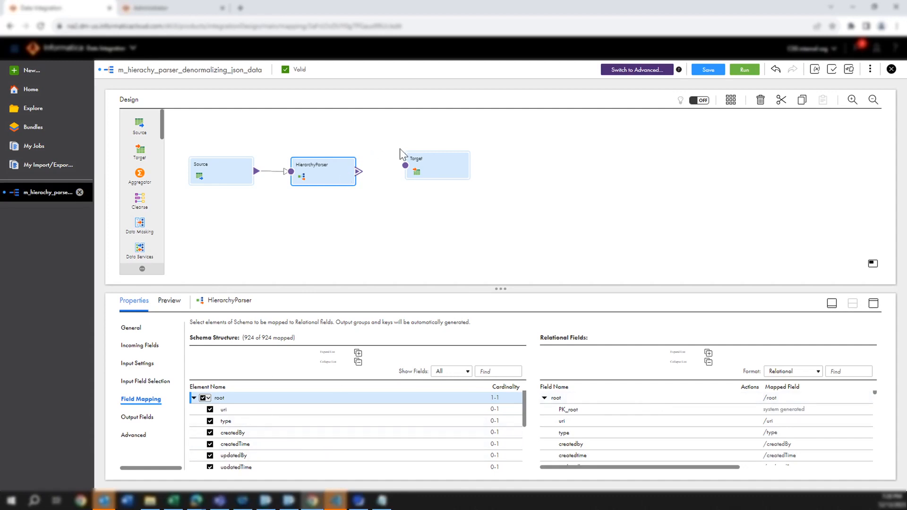
Start linking the HierarchyParser to the Target, browse the selectable output groups, and cancel the link.
left_click_drag(358, 172, 404, 166)
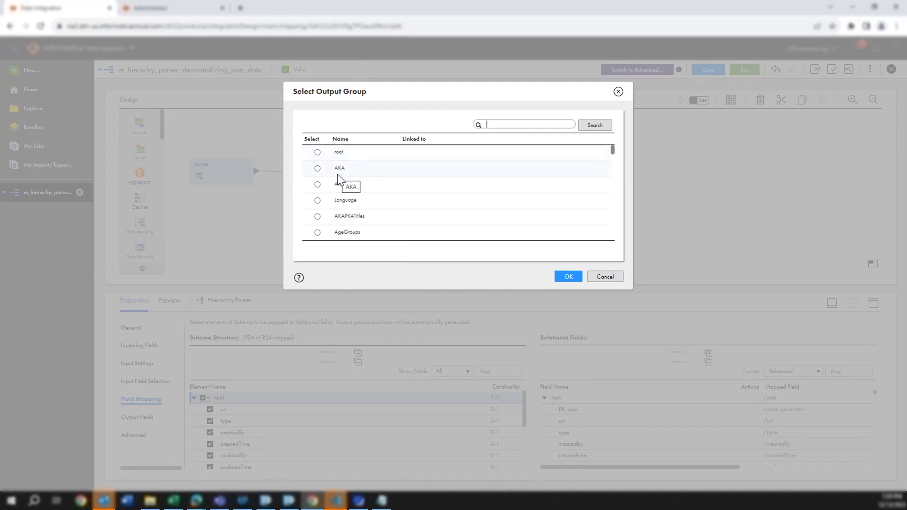
scroll(389, 177, "down", 5)
scroll(389, 179, "up", 5)
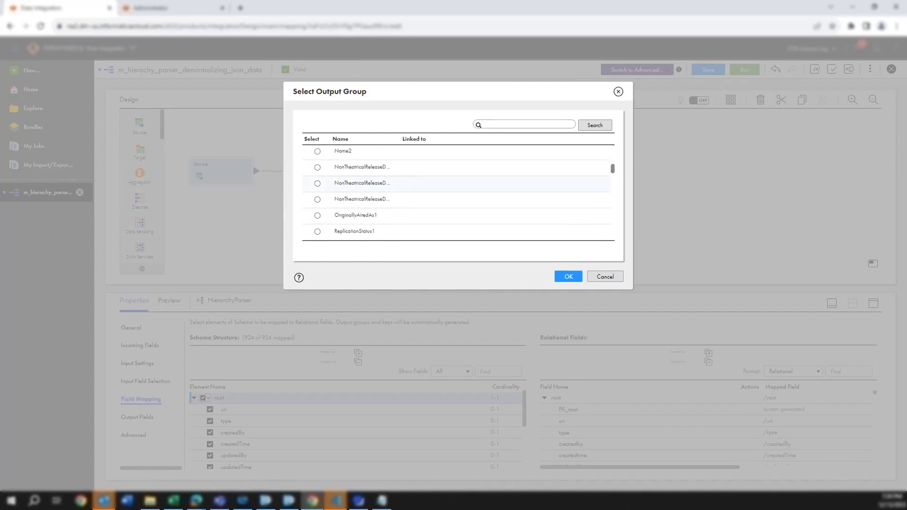
scroll(377, 178, "up", 3)
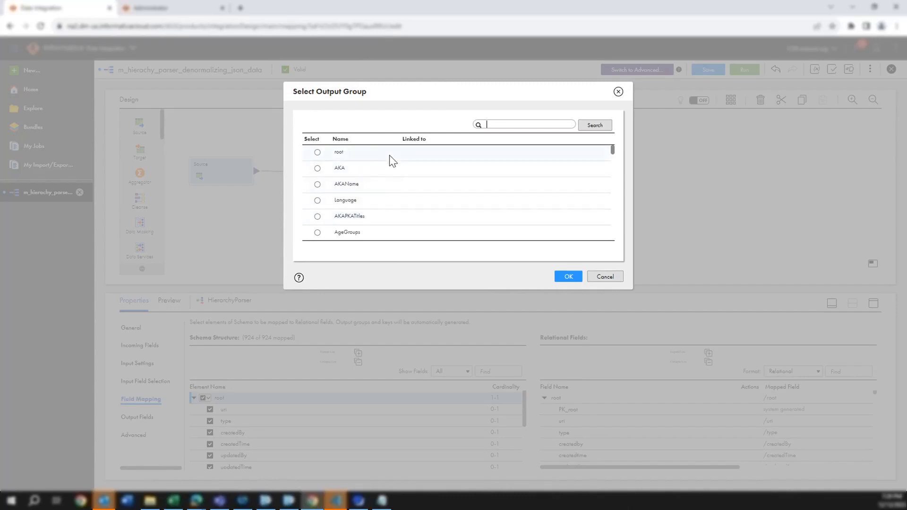
left_click(605, 278)
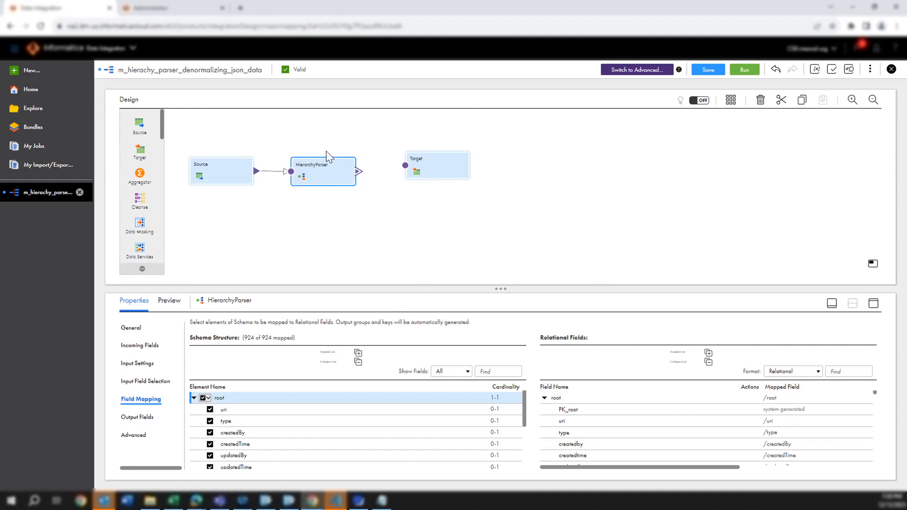
Check the output groups offered for a HierarchyParser-to-Target link in relational format, and leave without linking any.
scroll(141, 203, "down", 5)
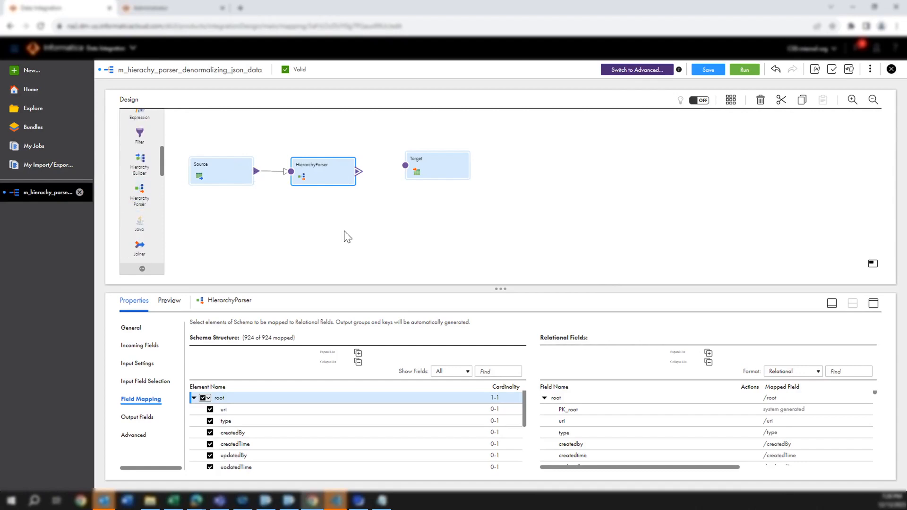
left_click_drag(359, 172, 405, 166)
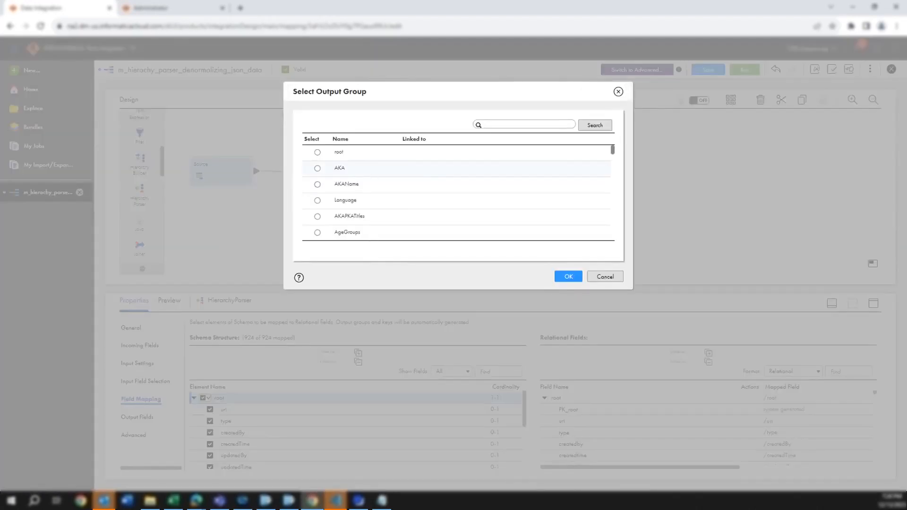
scroll(342, 174, "down", 10)
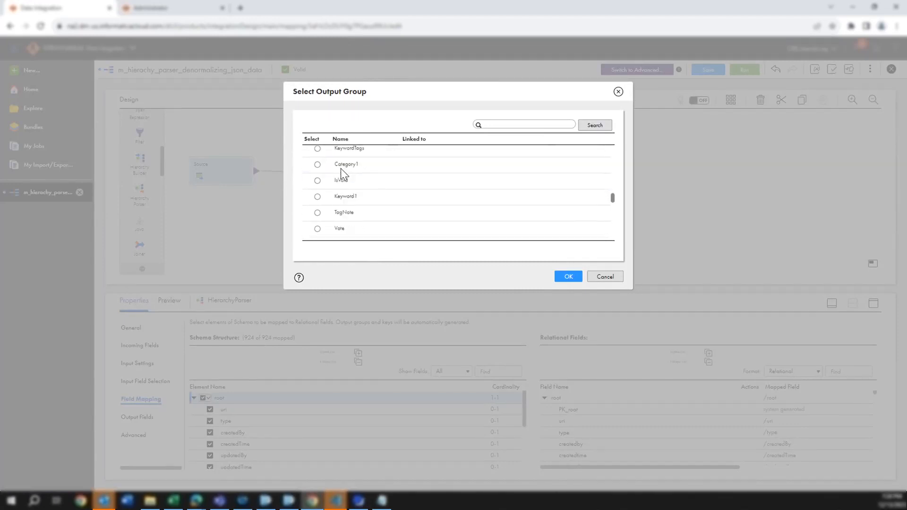
scroll(342, 175, "up", 5)
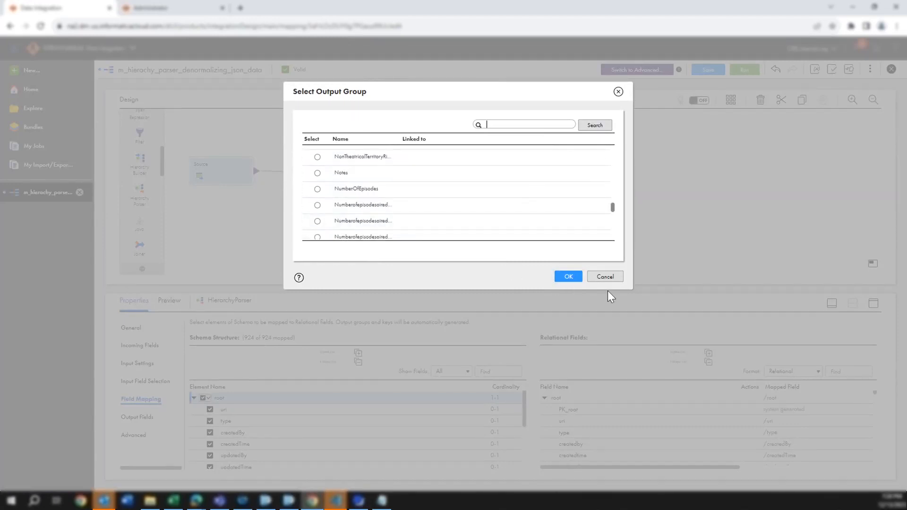
left_click(605, 277)
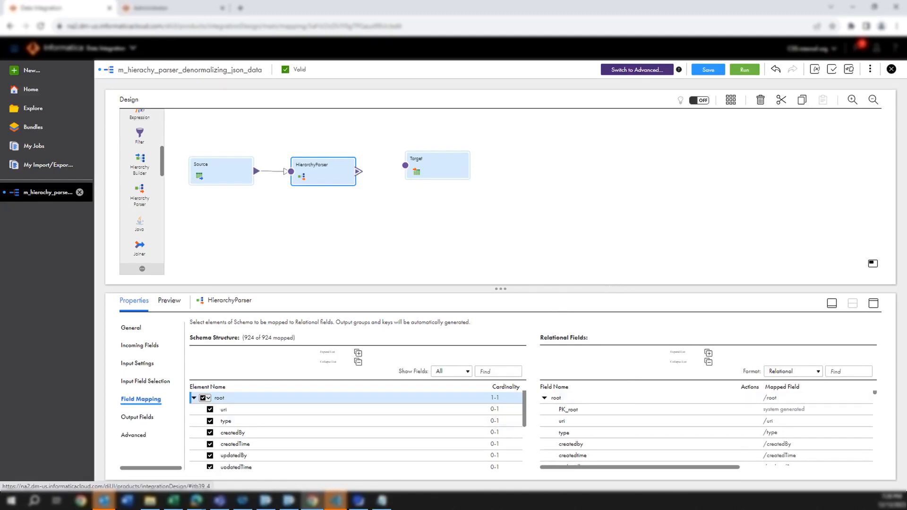
Set the format of the HierarchyParser's relational fields to Denormalized and link its root output group to the Target.
left_click(794, 377)
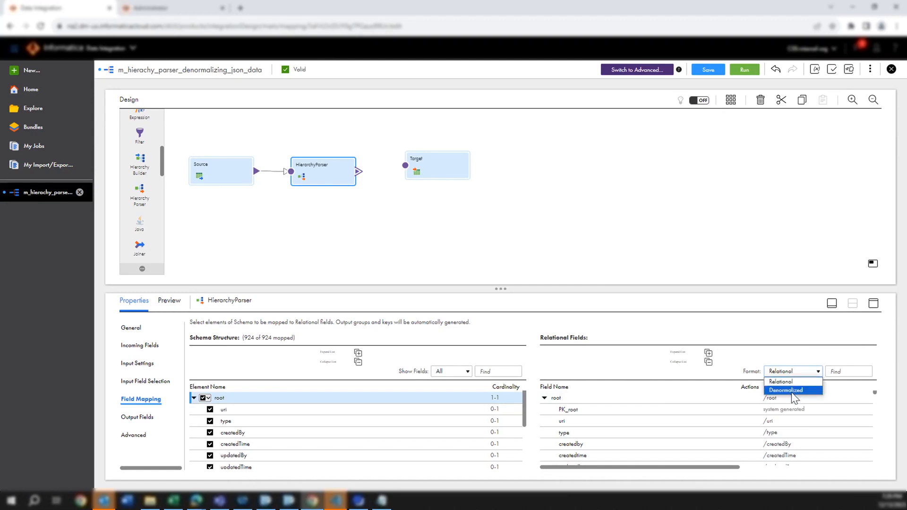
left_click(792, 390)
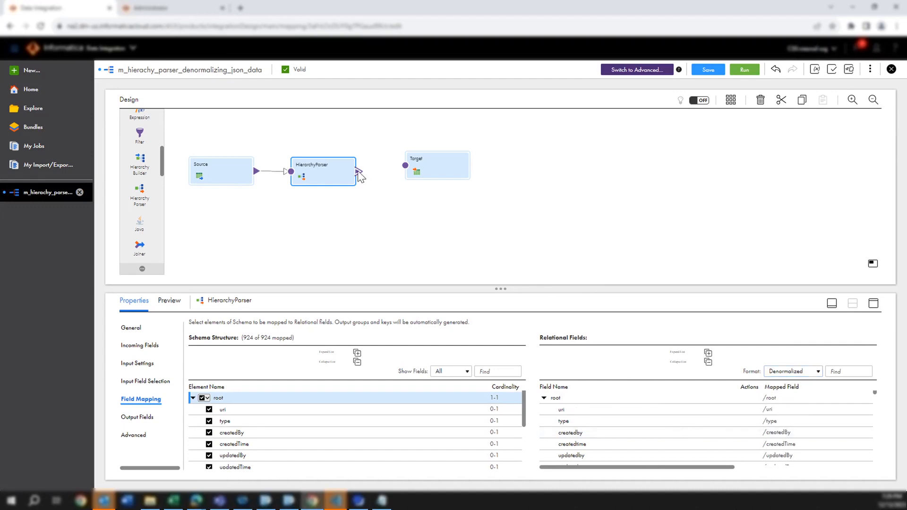
left_click_drag(366, 172, 403, 164)
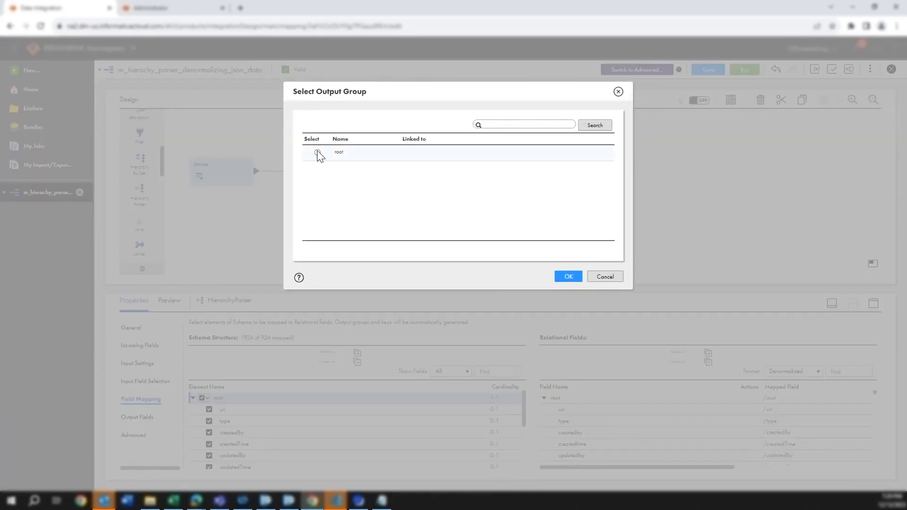
left_click(317, 152)
left_click(569, 279)
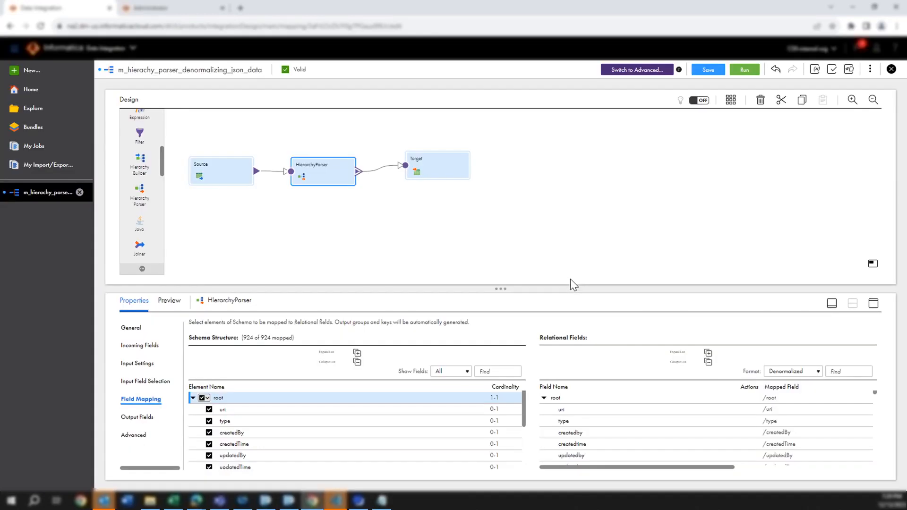
Review the Target's incoming fields that come from the HierarchyParser.
left_click(428, 167)
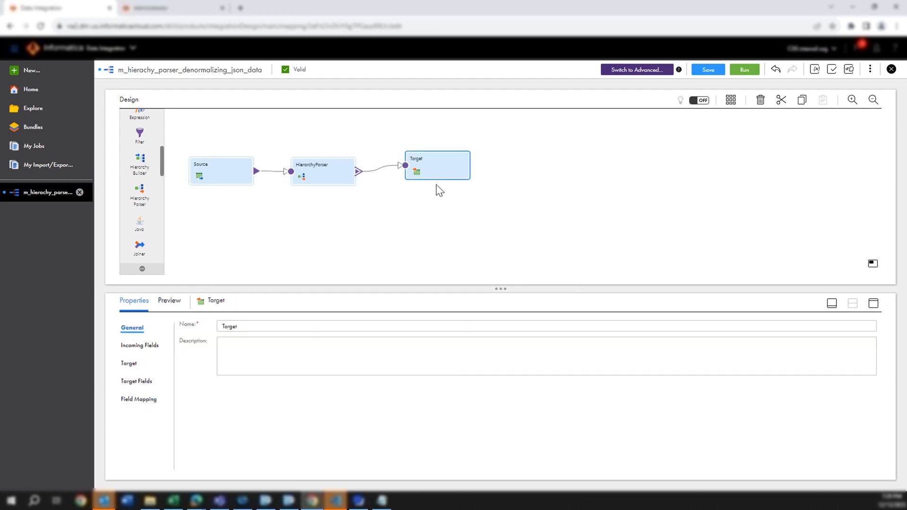
left_click(155, 350)
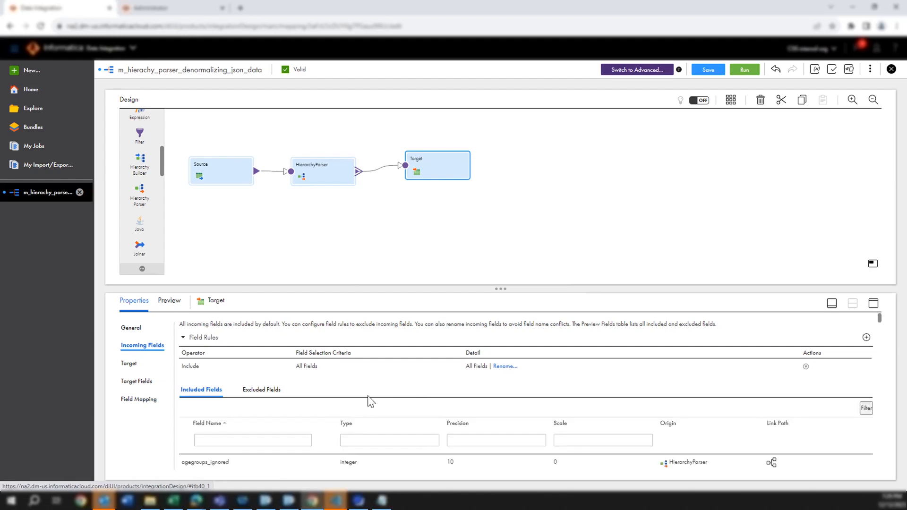
scroll(300, 401, "down", 5)
scroll(302, 401, "up", 10)
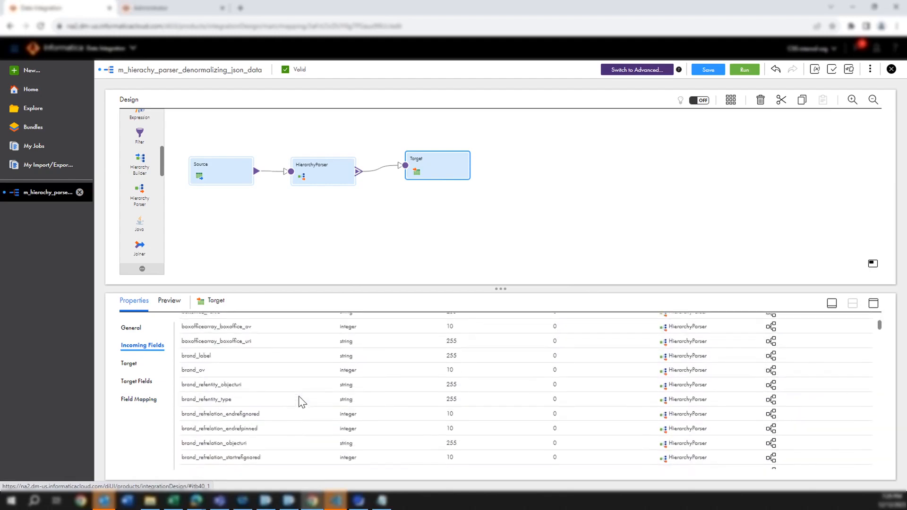